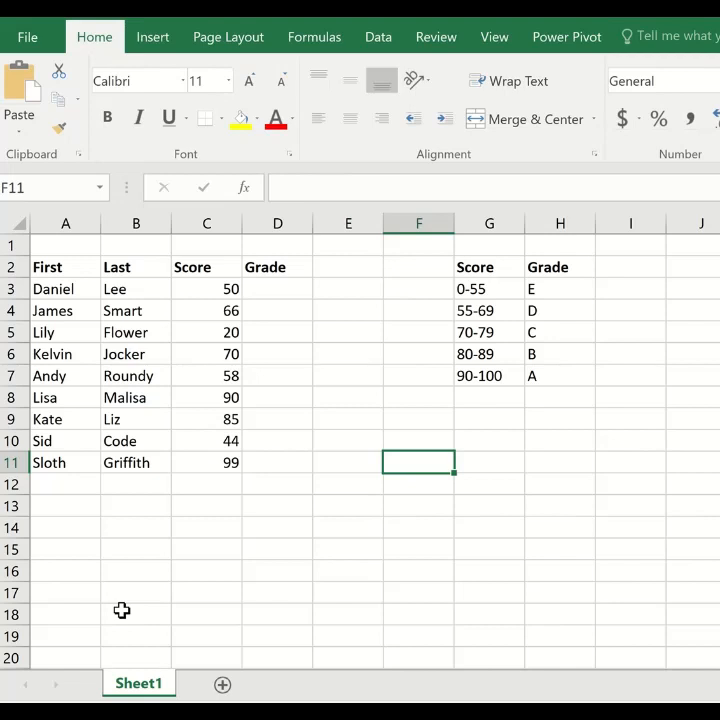
left_click(300, 286)
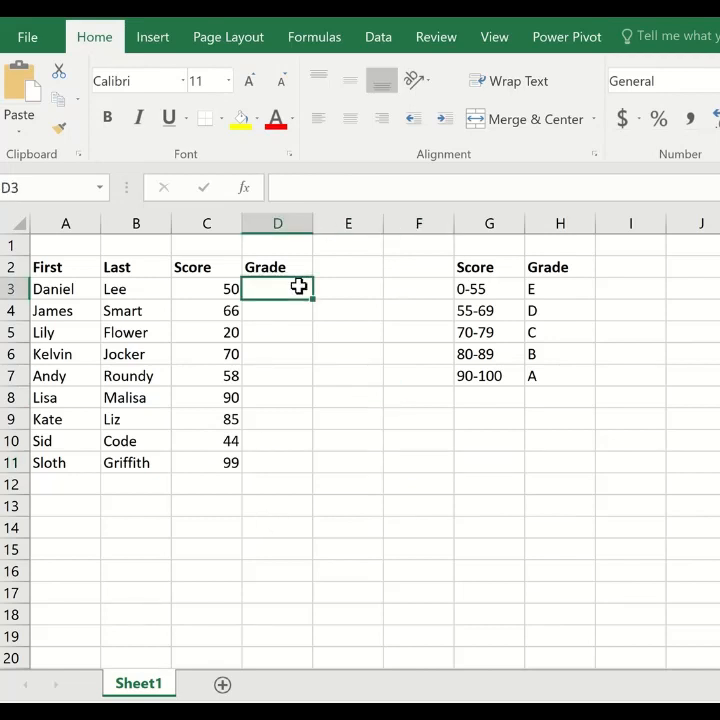
type("E")
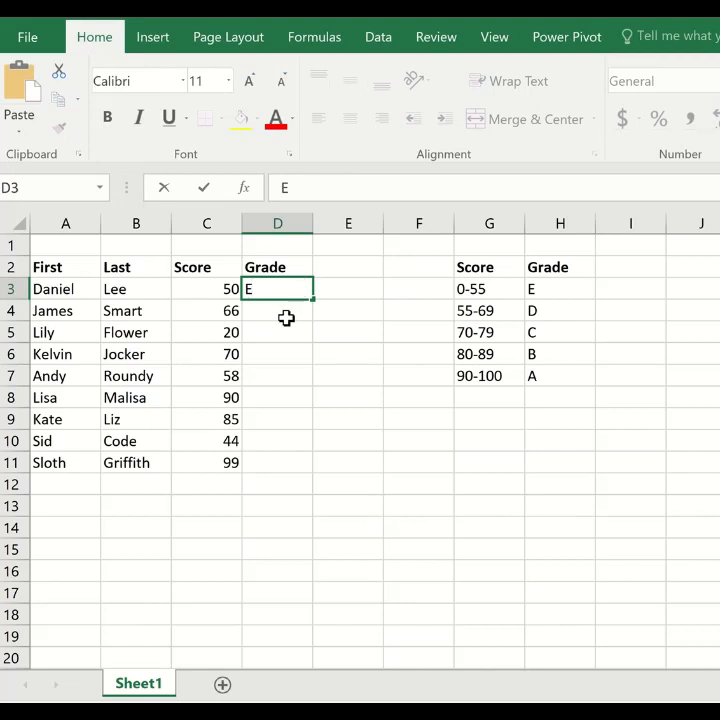
key("Return")
left_click(508, 290)
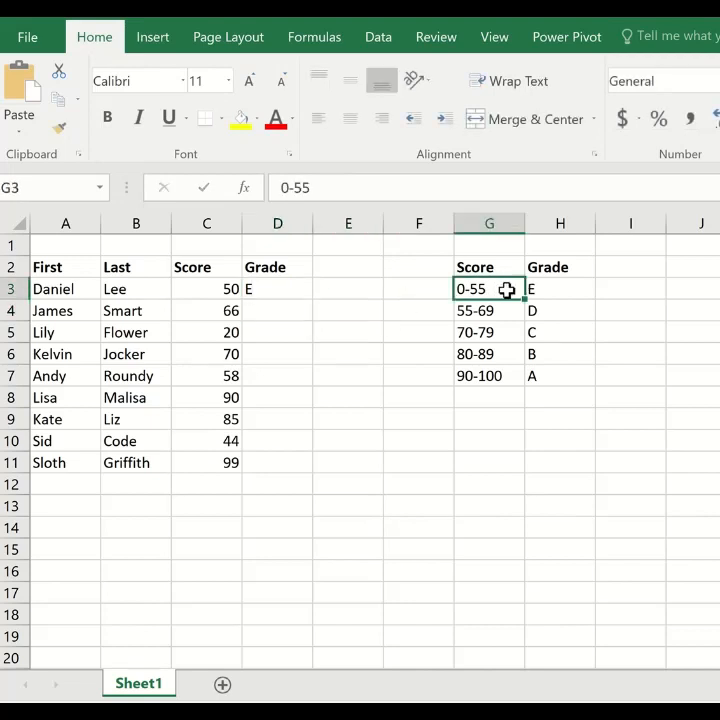
left_click(537, 293)
left_click(296, 315)
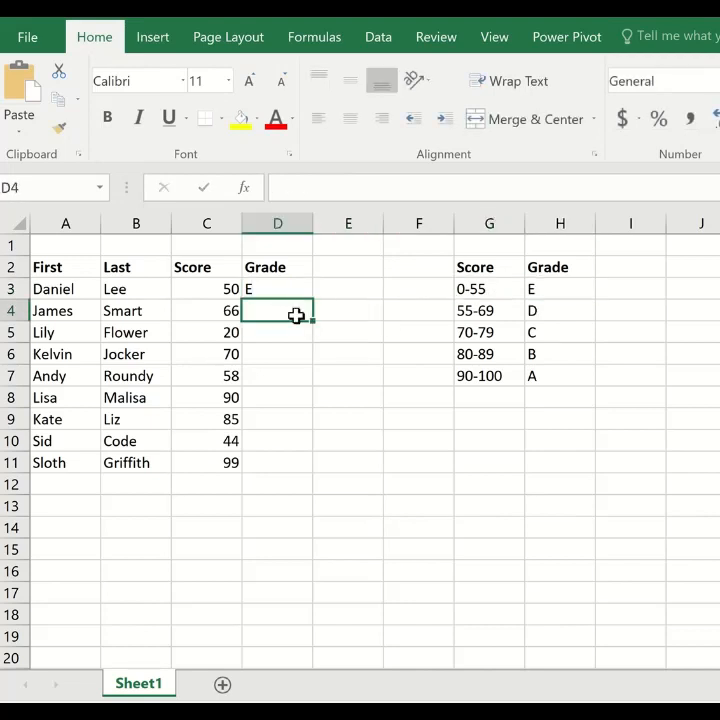
type("A")
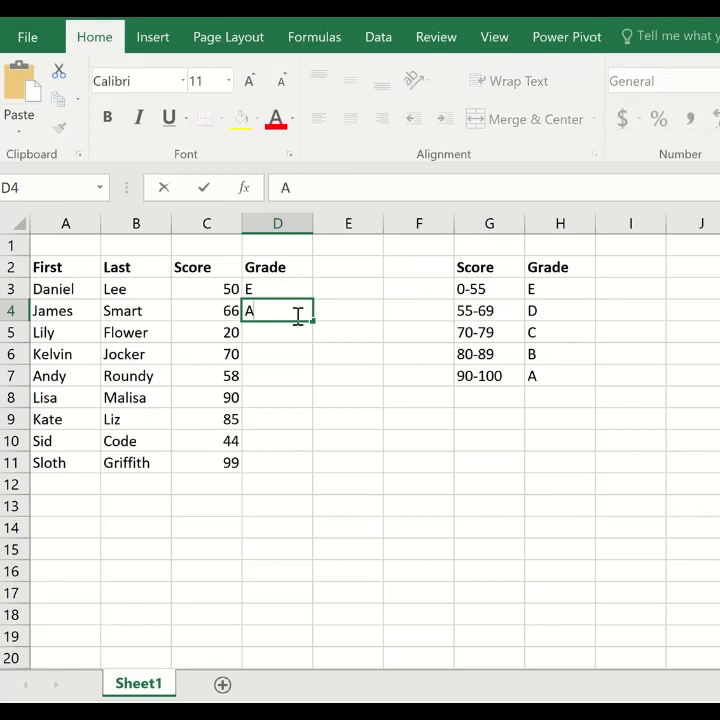
key("BackSpace")
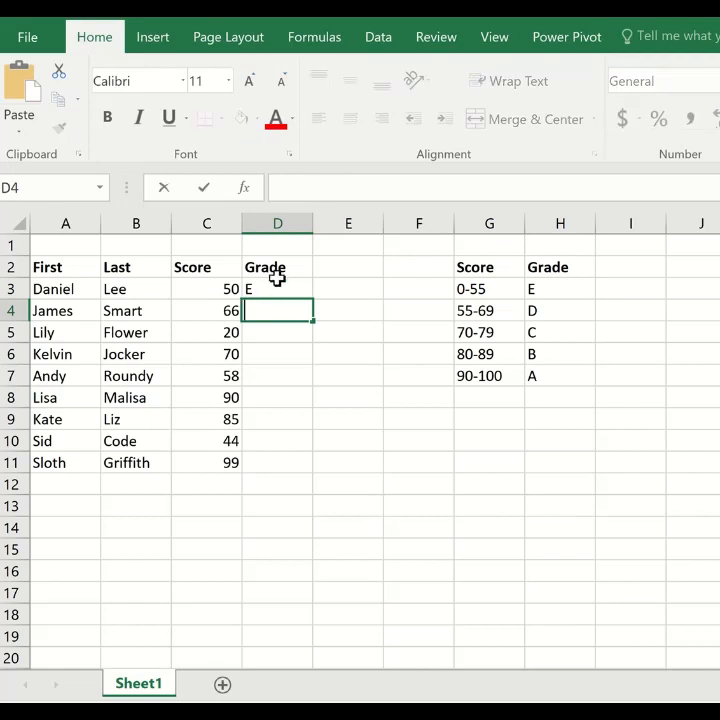
left_click(277, 285)
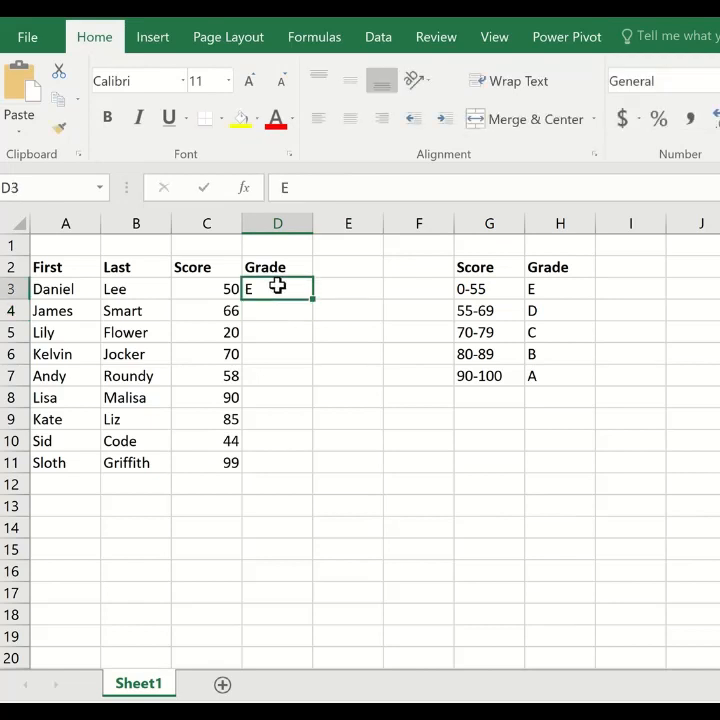
key("BackSpace")
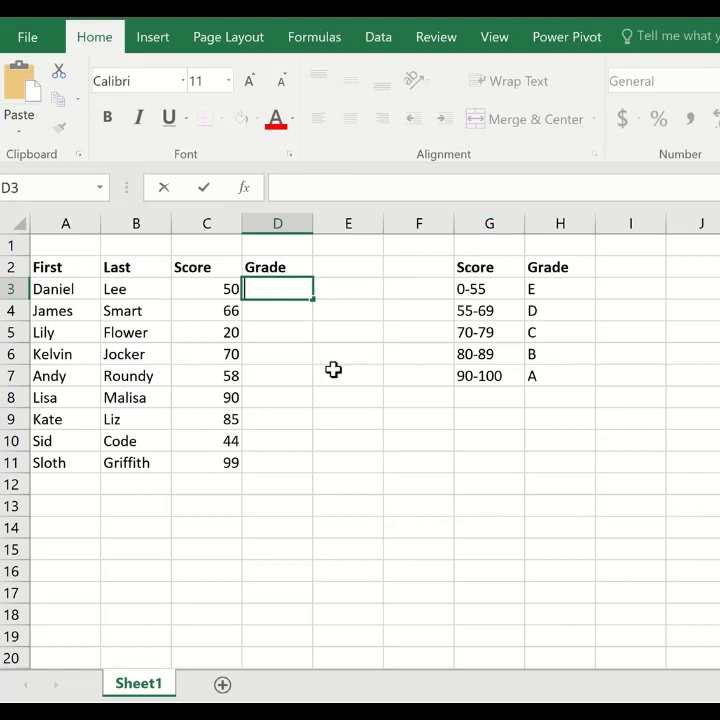
left_click(268, 310)
left_click(270, 359)
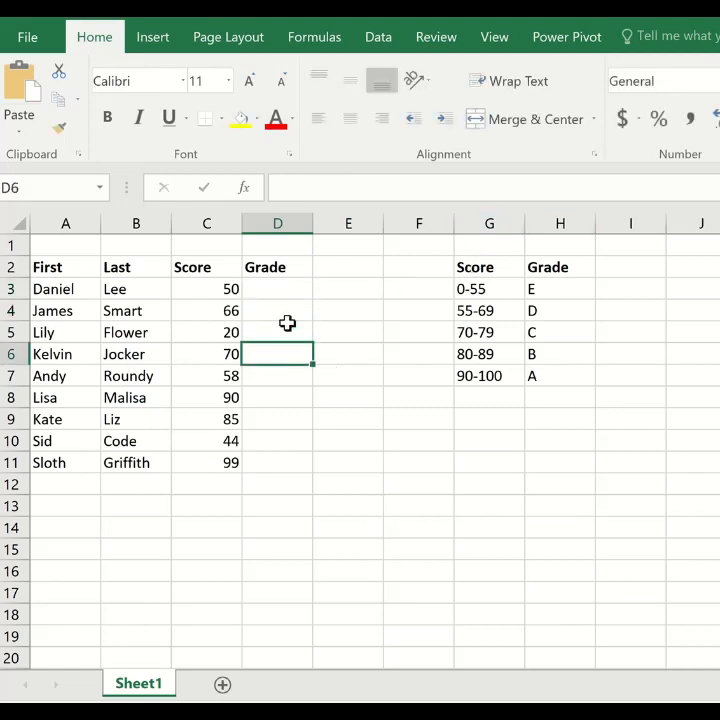
left_click(297, 289)
left_click(292, 358)
left_click(291, 328)
left_click(295, 290)
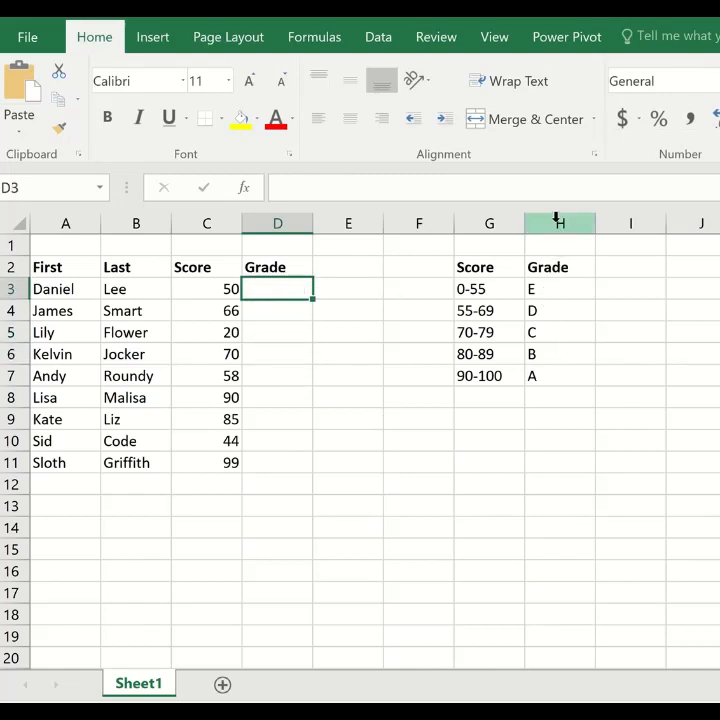
- Insert a blank column between the Score and Grade columns of the grading scale, at column H
left_click(511, 264)
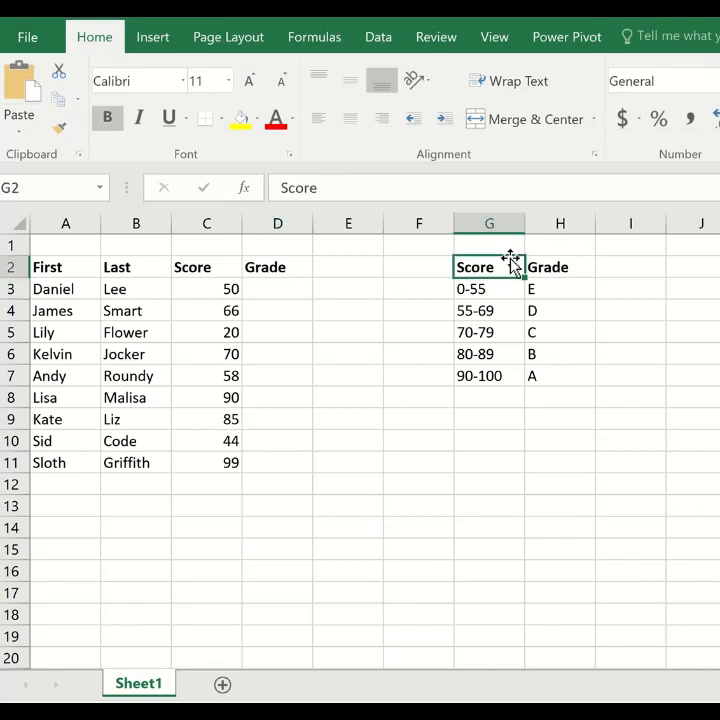
left_click(511, 224)
left_click(575, 223)
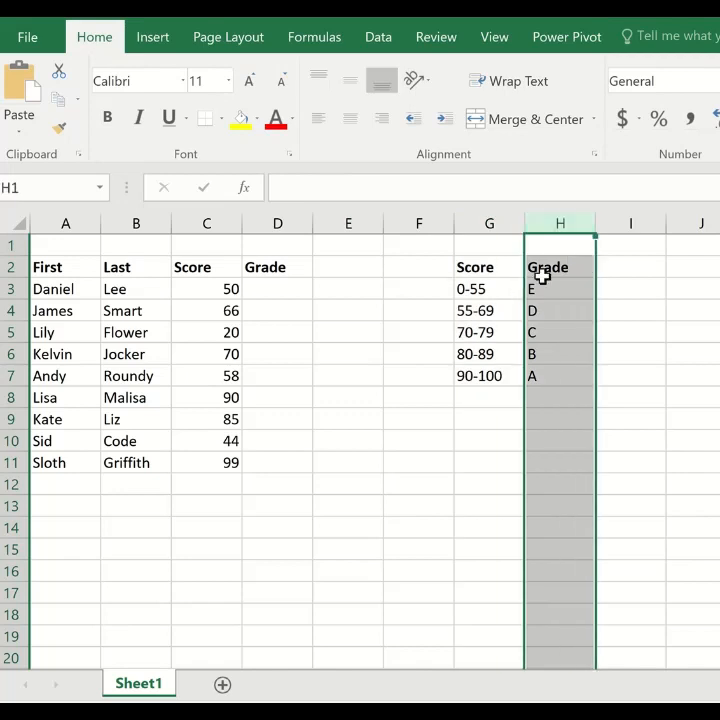
right_click(566, 231)
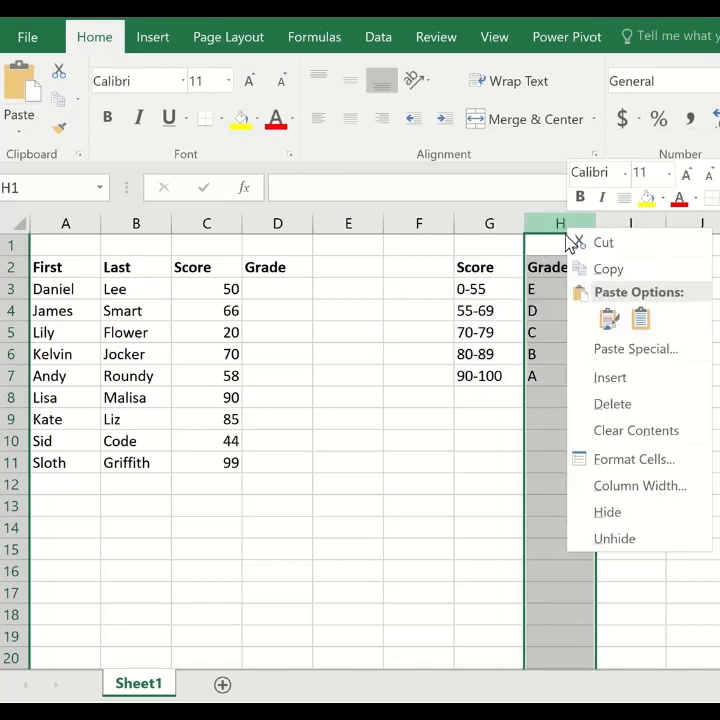
left_click(610, 379)
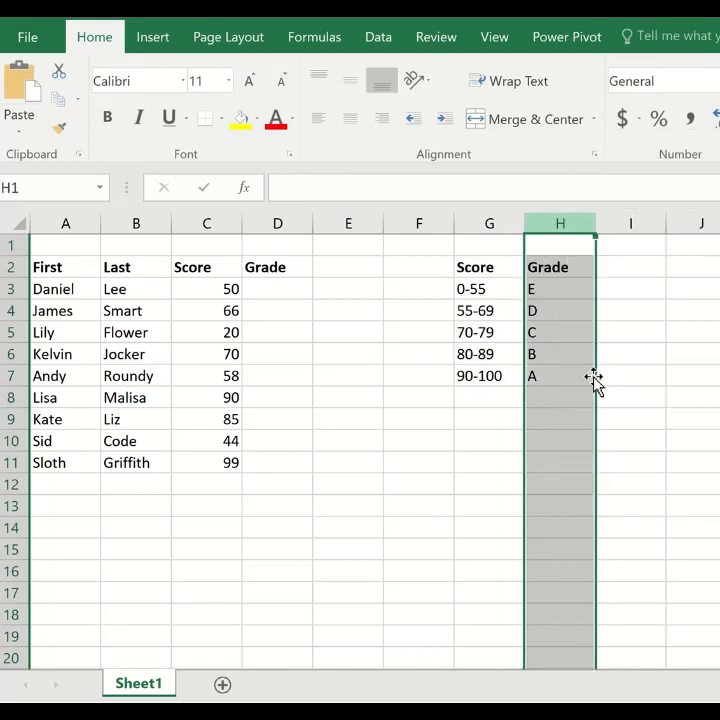
- Enter 0 in H3 as the first range's lower limit and Flash Fill the rest of the column from H4
left_click(558, 288)
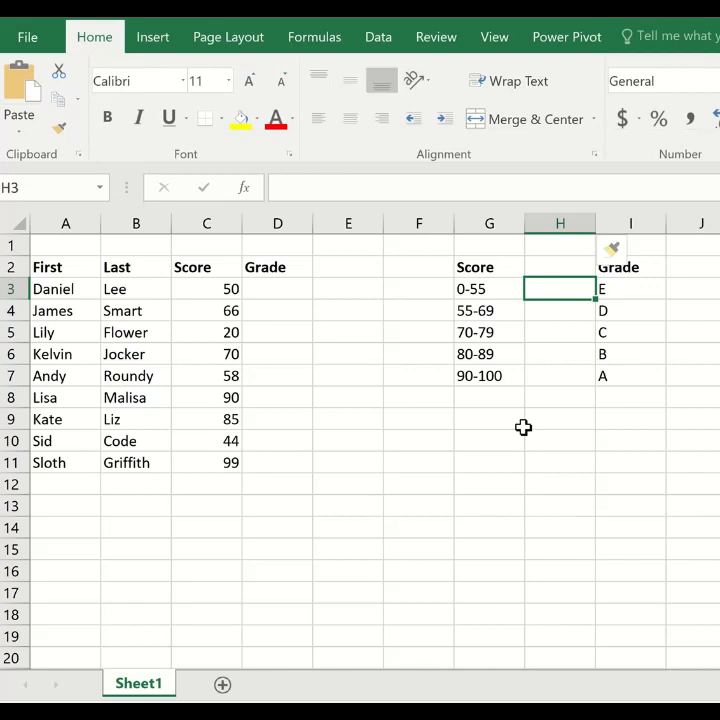
type("0")
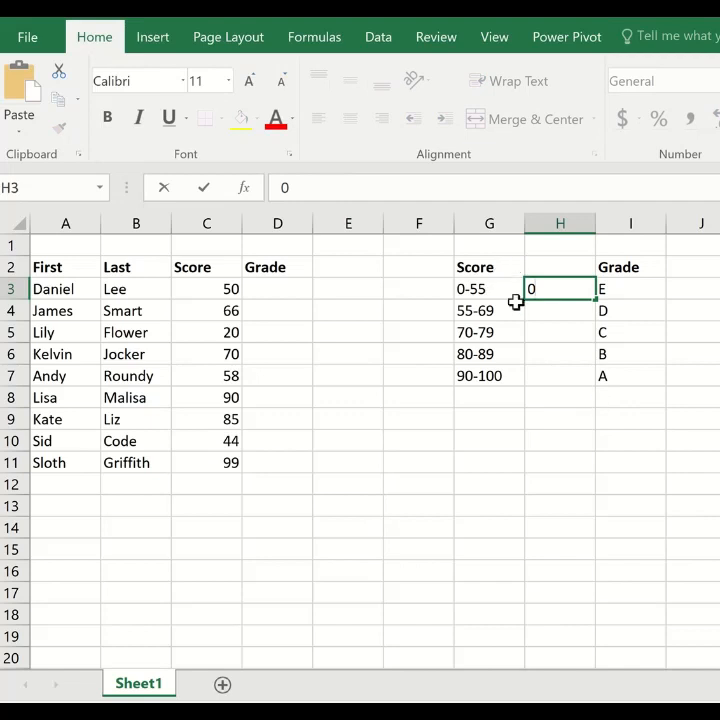
key("Return")
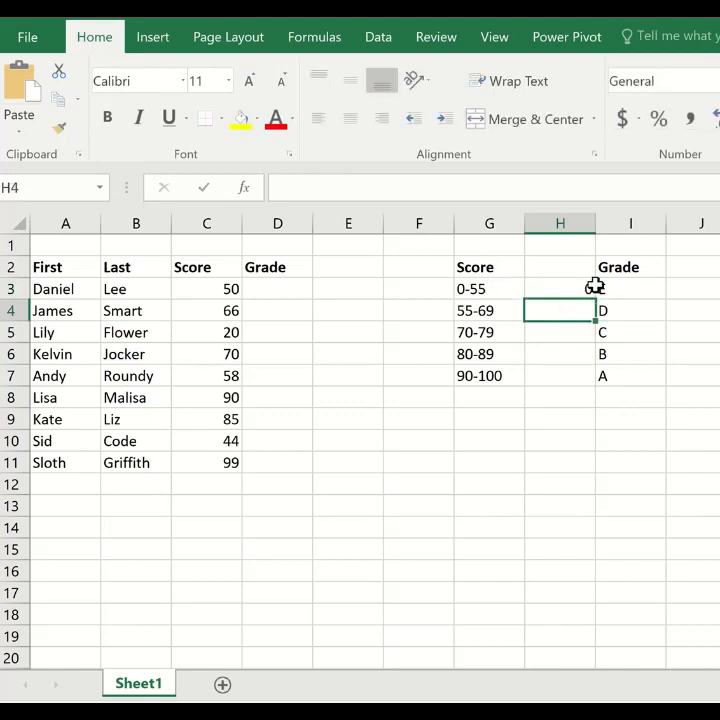
left_click(564, 287)
left_click(562, 314)
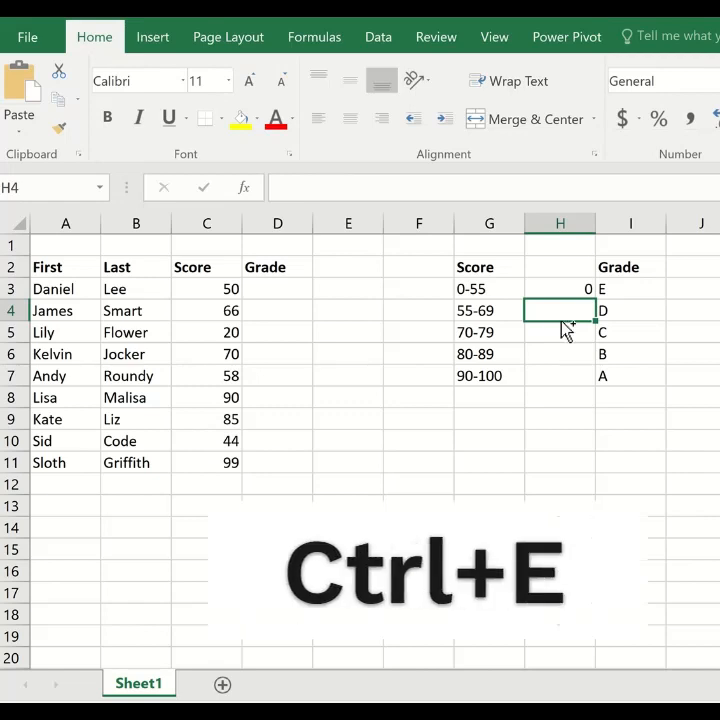
key("ctrl+e")
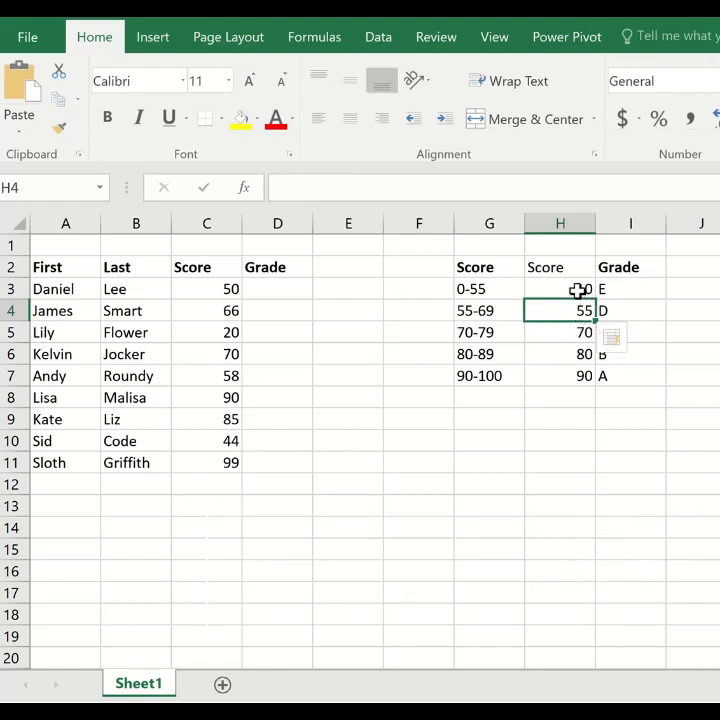
- Center the lower-limit scores in H3:H7 horizontally
left_click(575, 289)
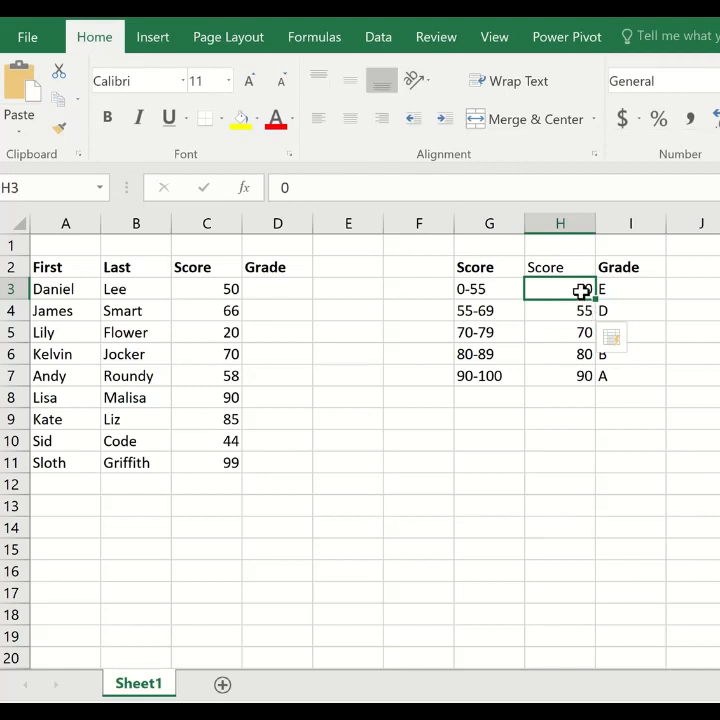
left_click_drag(580, 292, 574, 381)
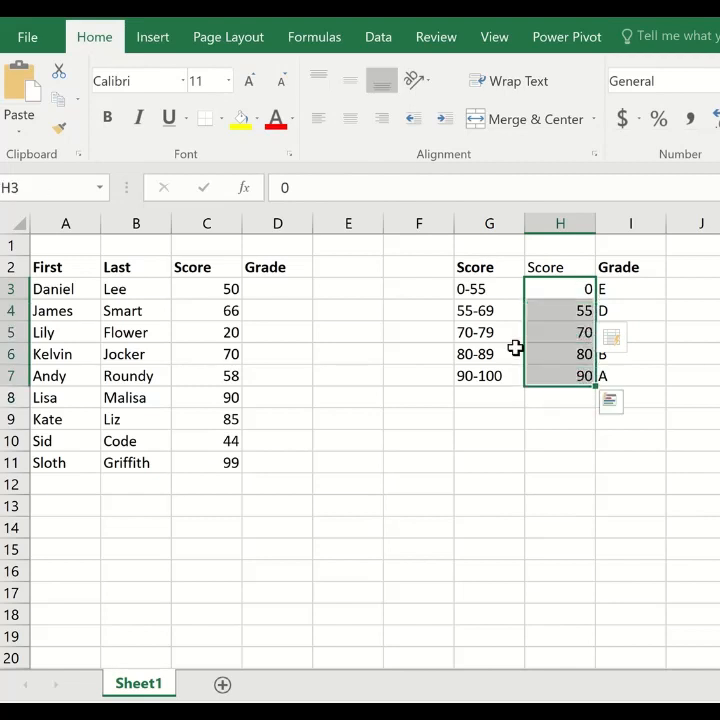
left_click(352, 122)
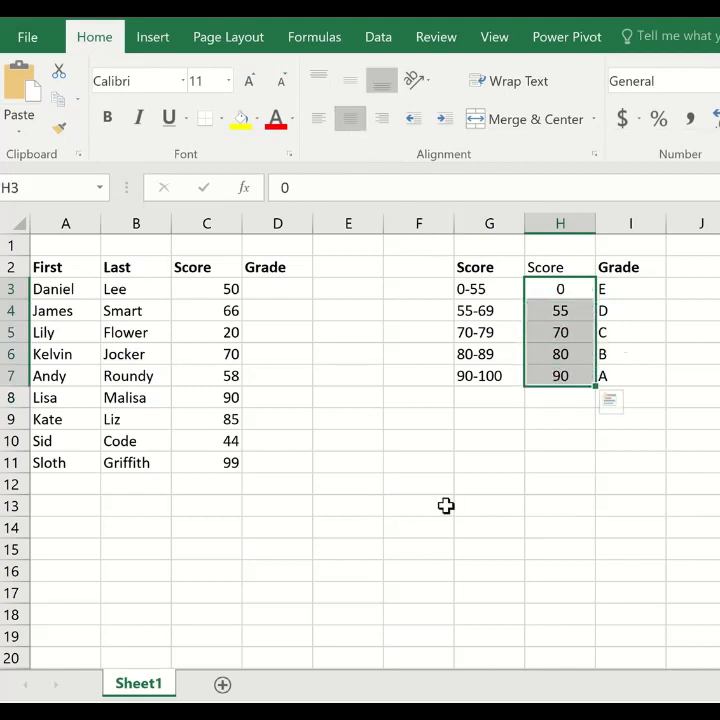
left_click(570, 408)
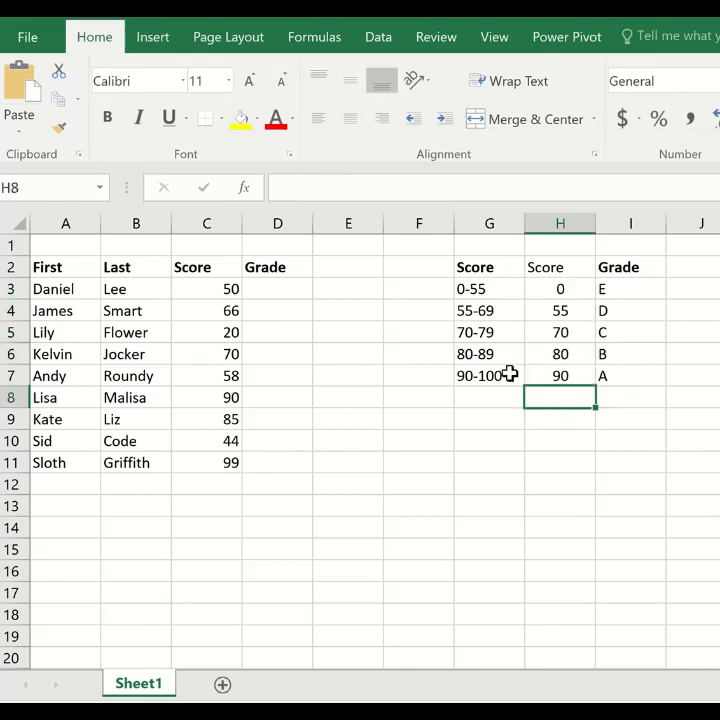
- Start a VLOOKUP formula in D3 with C3 as the lookup value and H3:I7 as the table array
left_click(286, 289)
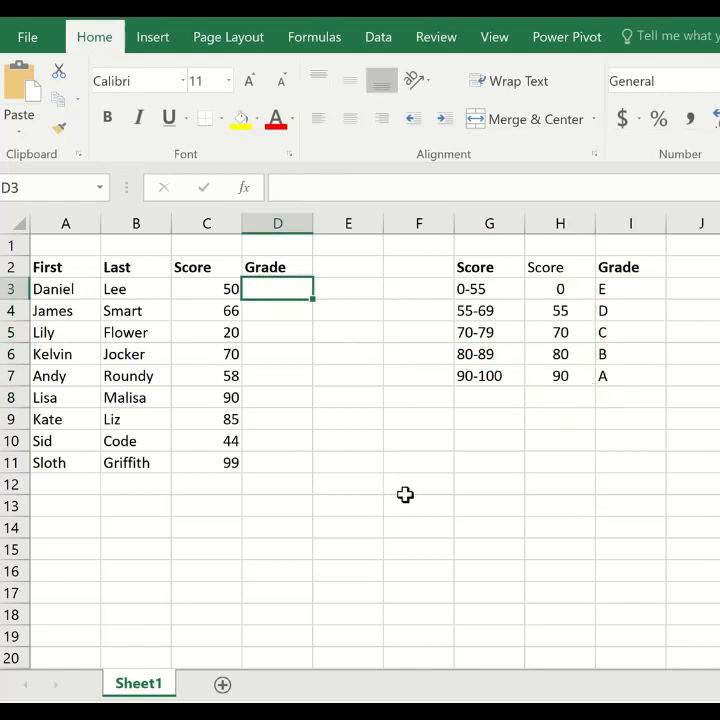
type("=")
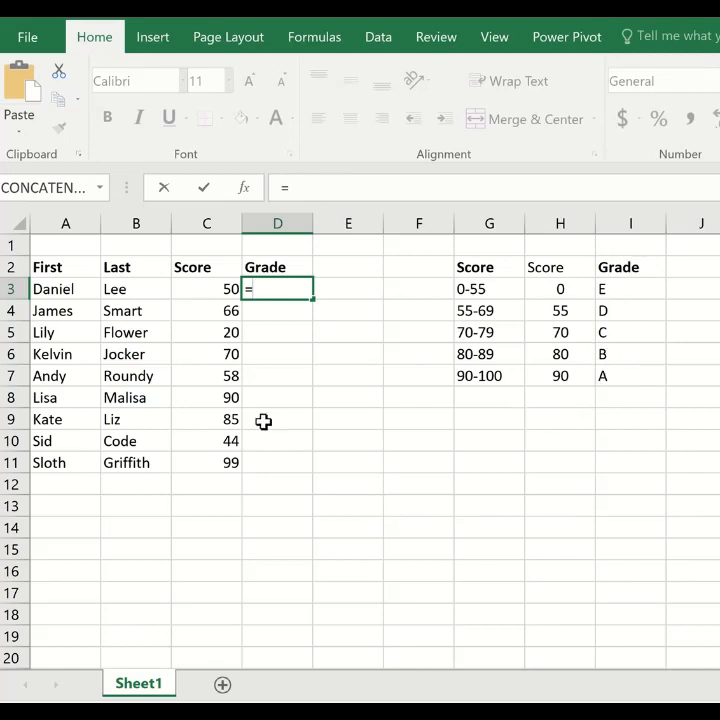
type("vl")
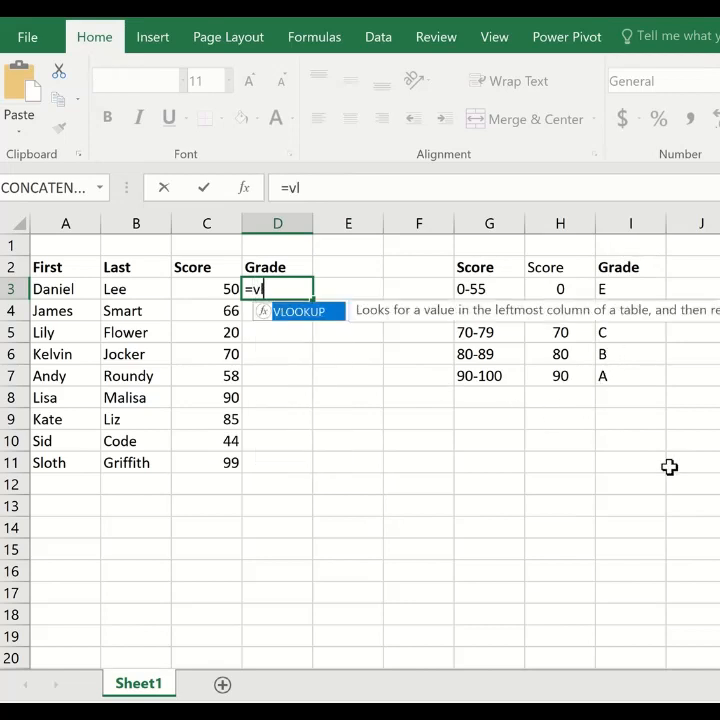
double_click(322, 318)
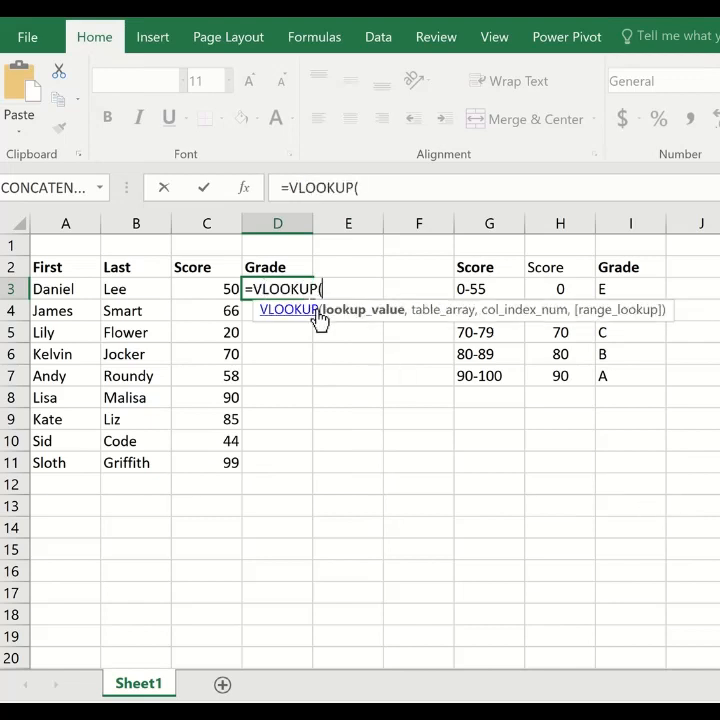
left_click(215, 288)
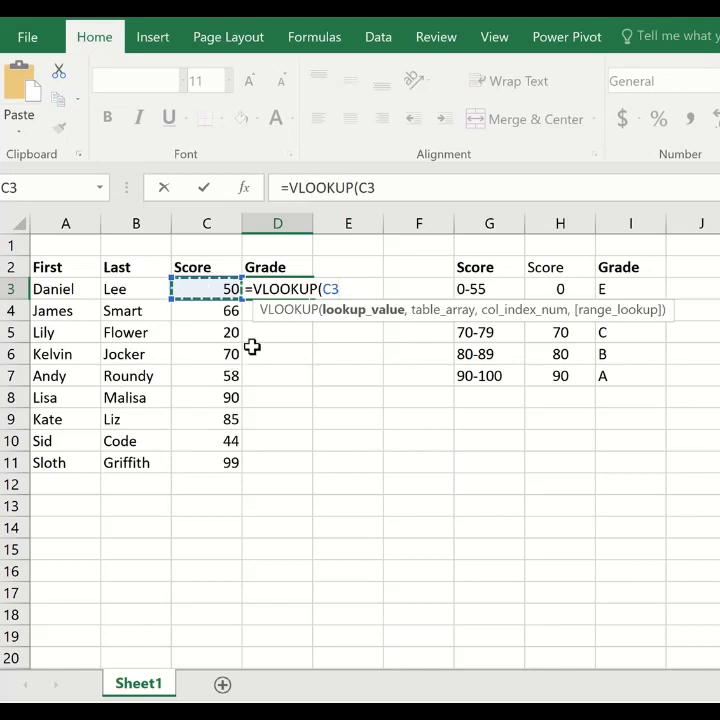
type(",")
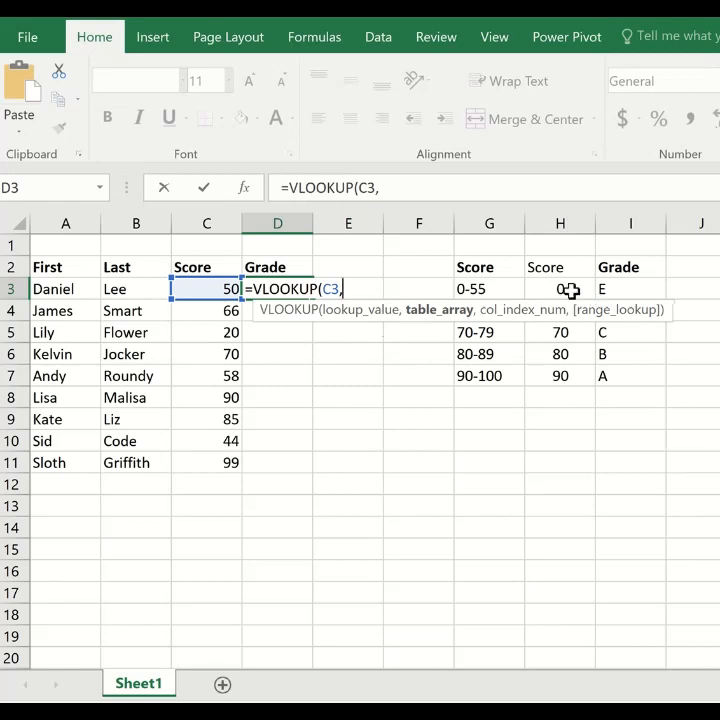
left_click_drag(562, 289, 643, 387)
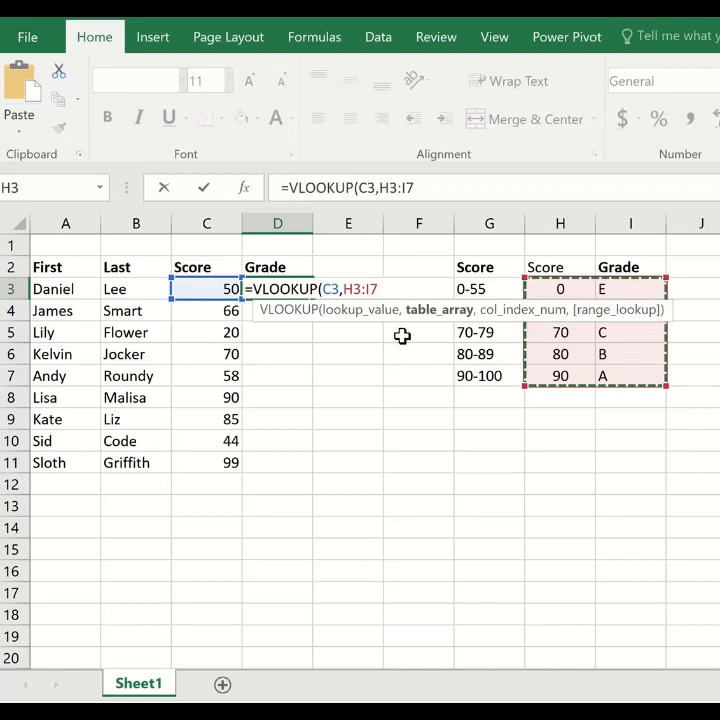
- Make the table array in the D3 formula absolute as $H$3:$I$7
left_click(380, 188)
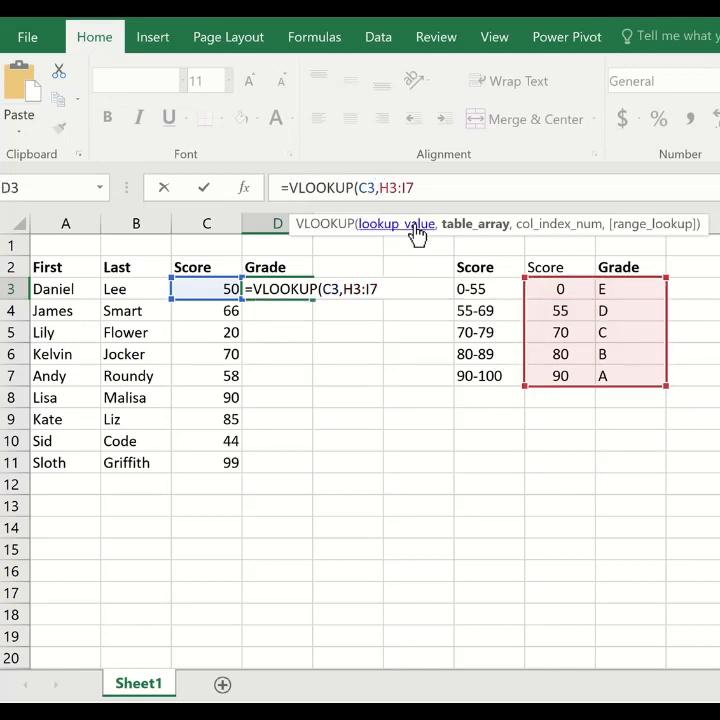
type("$")
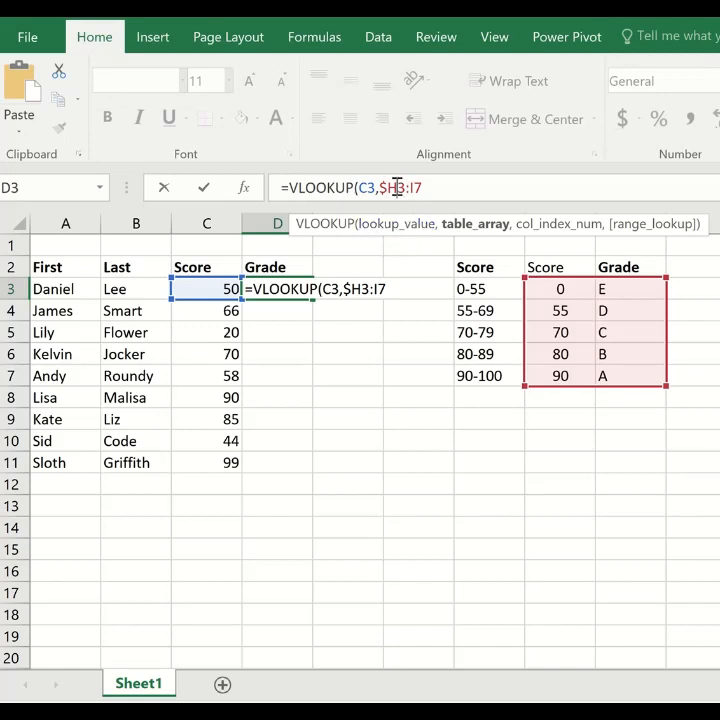
left_click(397, 187)
type("$")
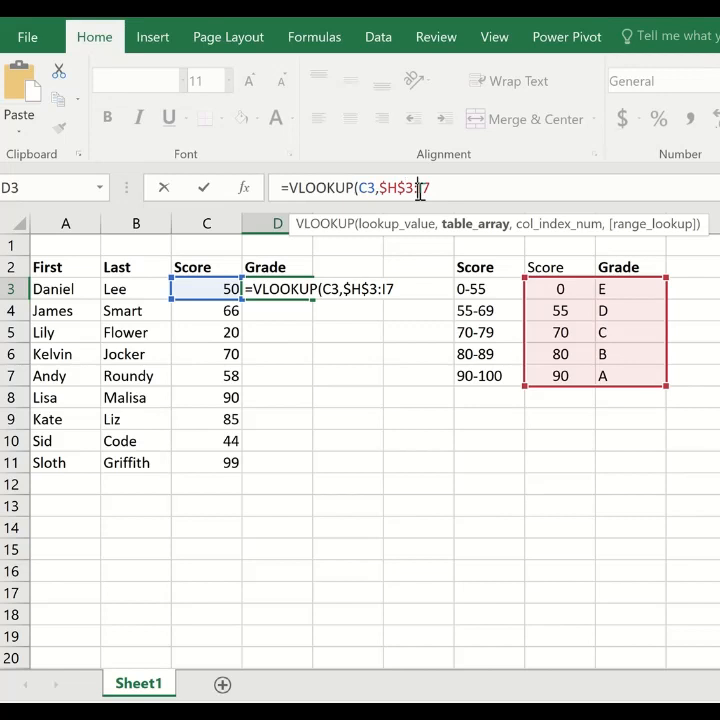
left_click(421, 188)
type("$")
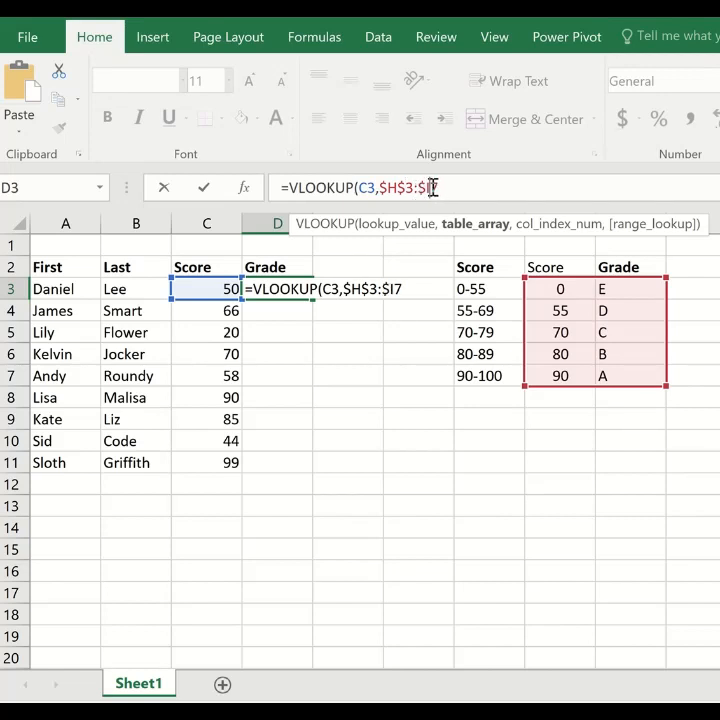
left_click(433, 188)
type("$")
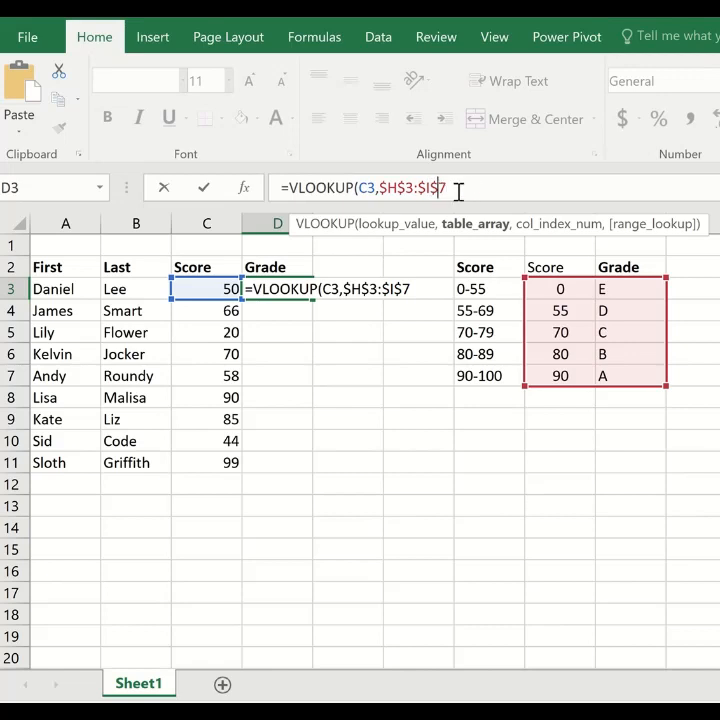
- Complete the VLOOKUP in D3 with column index 2 and no range-lookup argument, and fill the formula down to D11
left_click(458, 188)
type(",")
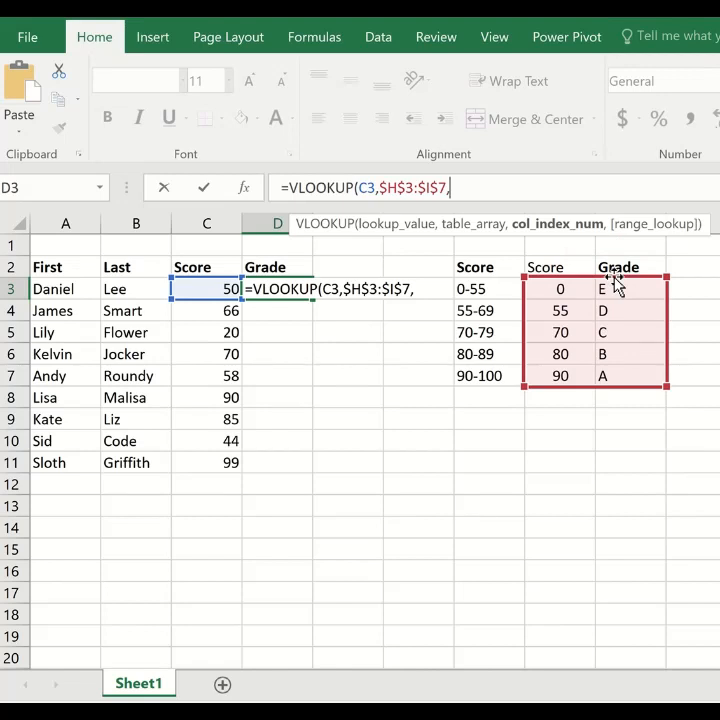
type("2)")
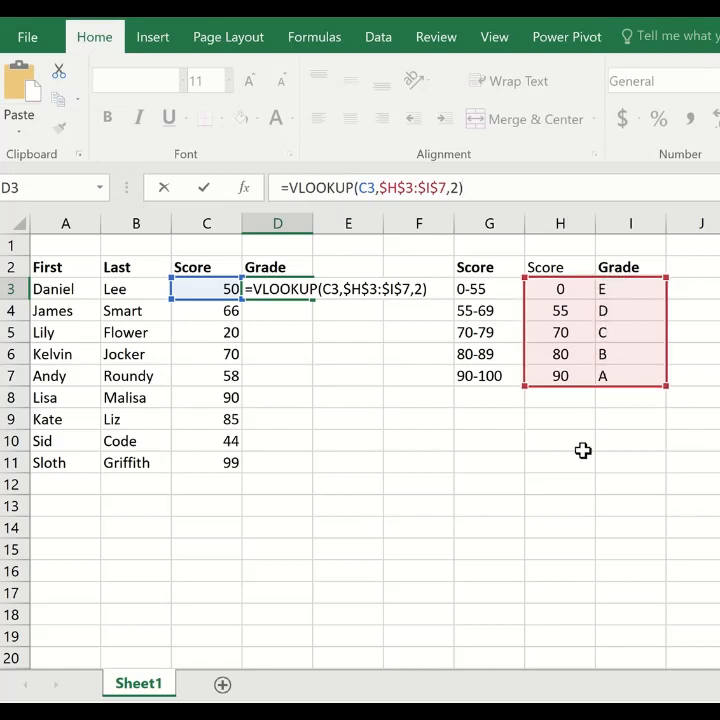
key("ctrl+Return")
key("Return")
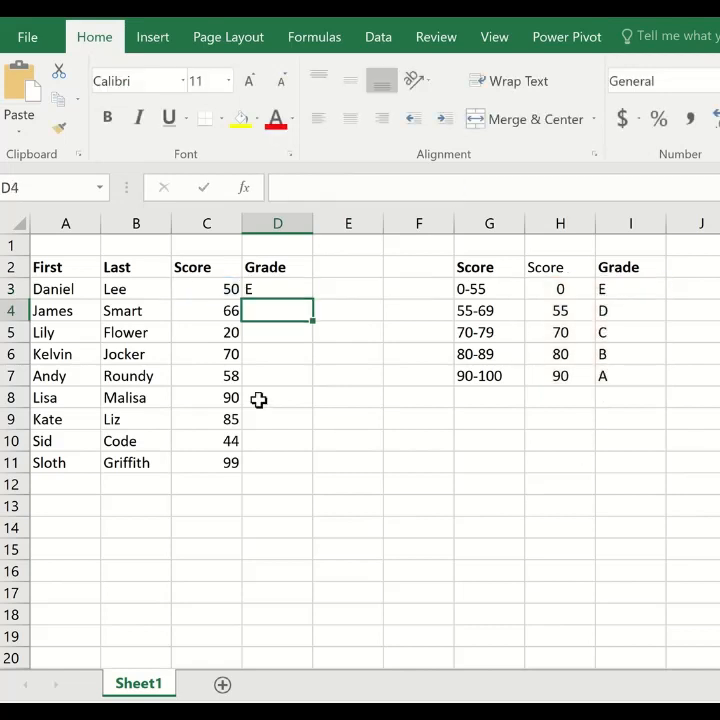
left_click(271, 290)
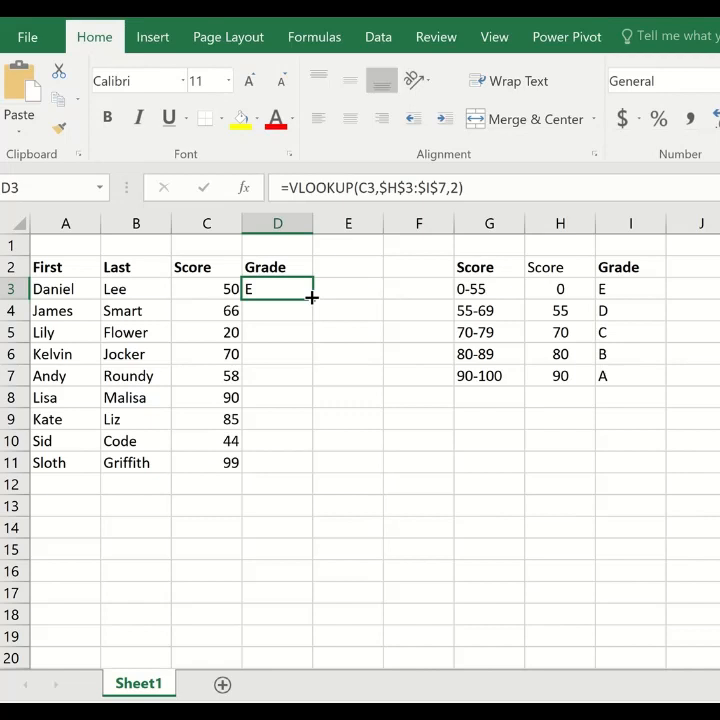
double_click(312, 297)
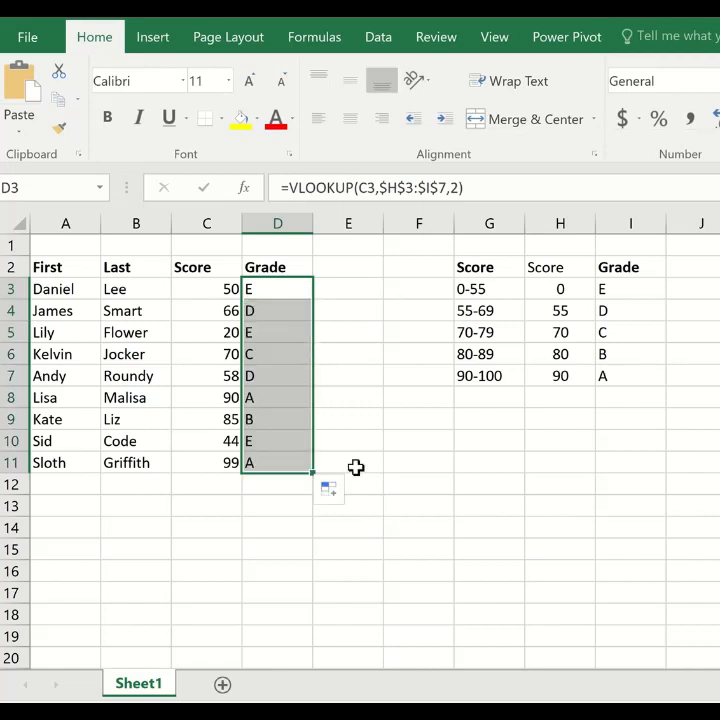
- Examine the VLOOKUP formulas in several cells of the Grade column, D3 to D11, checking their lookup cells and table array
left_click(279, 357)
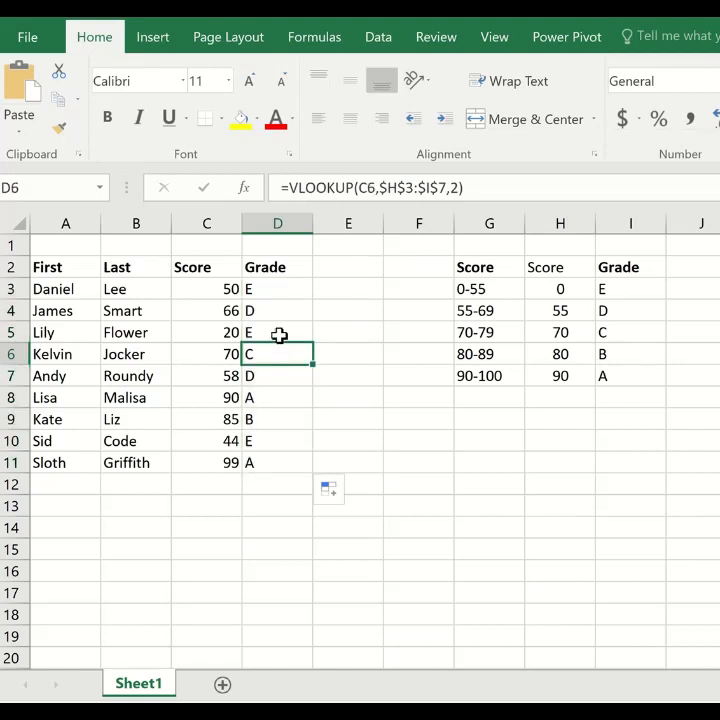
left_click(279, 331)
left_click(279, 308)
left_click(277, 354)
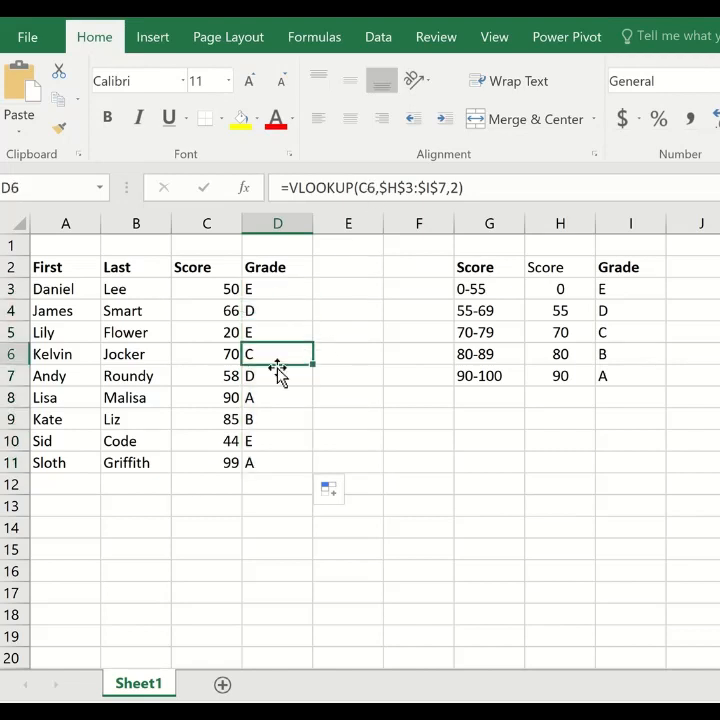
left_click(266, 398)
left_click(274, 441)
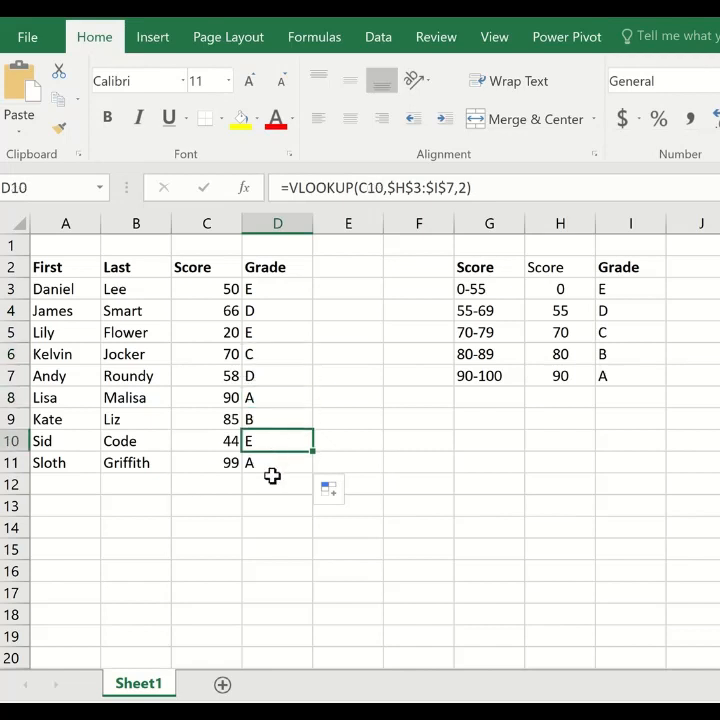
left_click(272, 478)
left_click(280, 290)
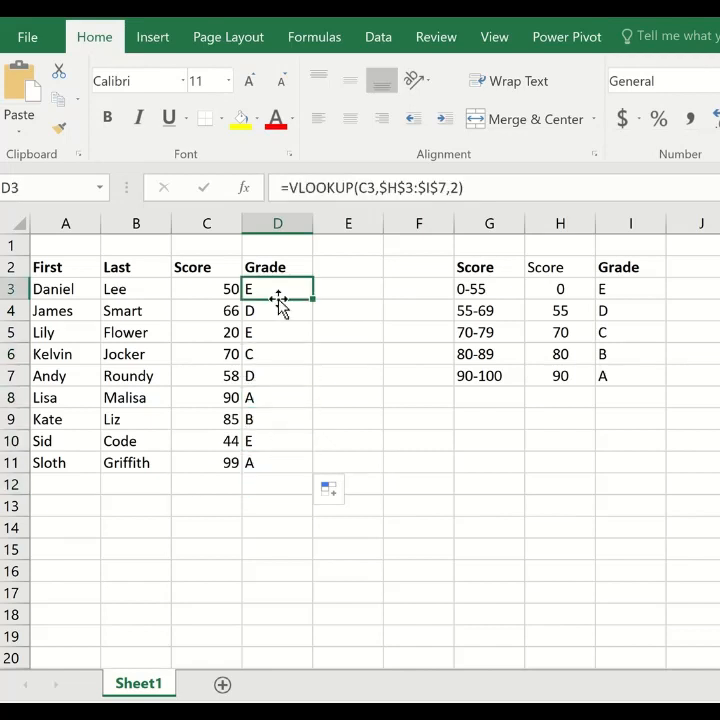
left_click(273, 353)
left_click(276, 394)
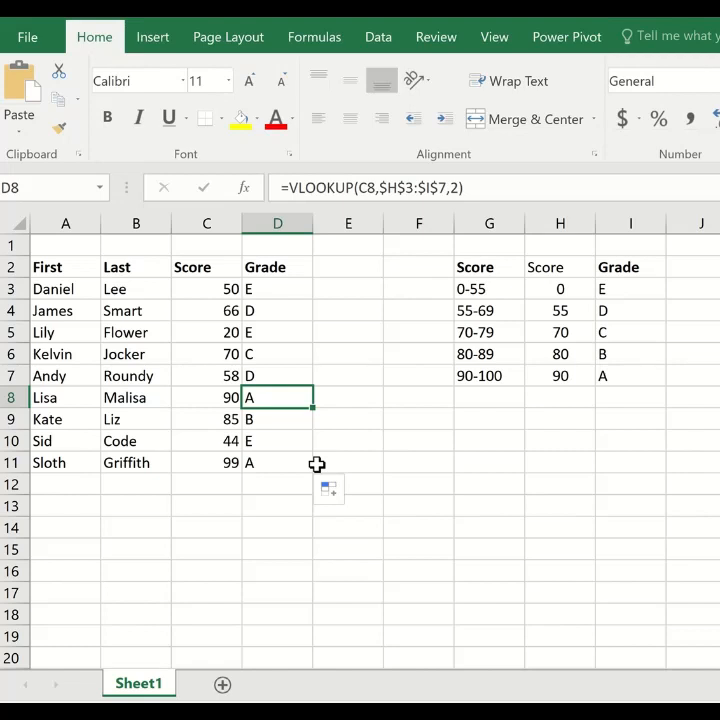
- Center the letter grades in D3:D11 horizontally
left_click_drag(283, 292, 283, 464)
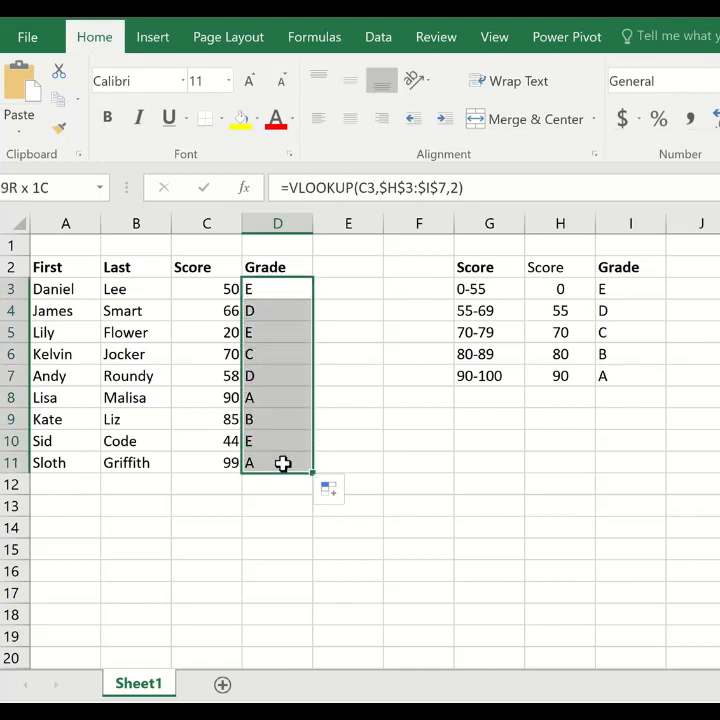
left_click(351, 129)
left_click(360, 450)
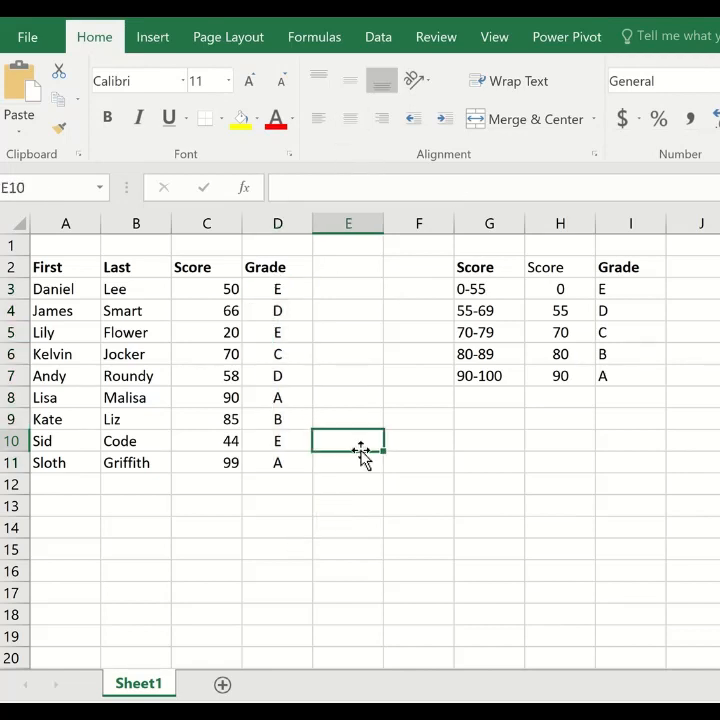